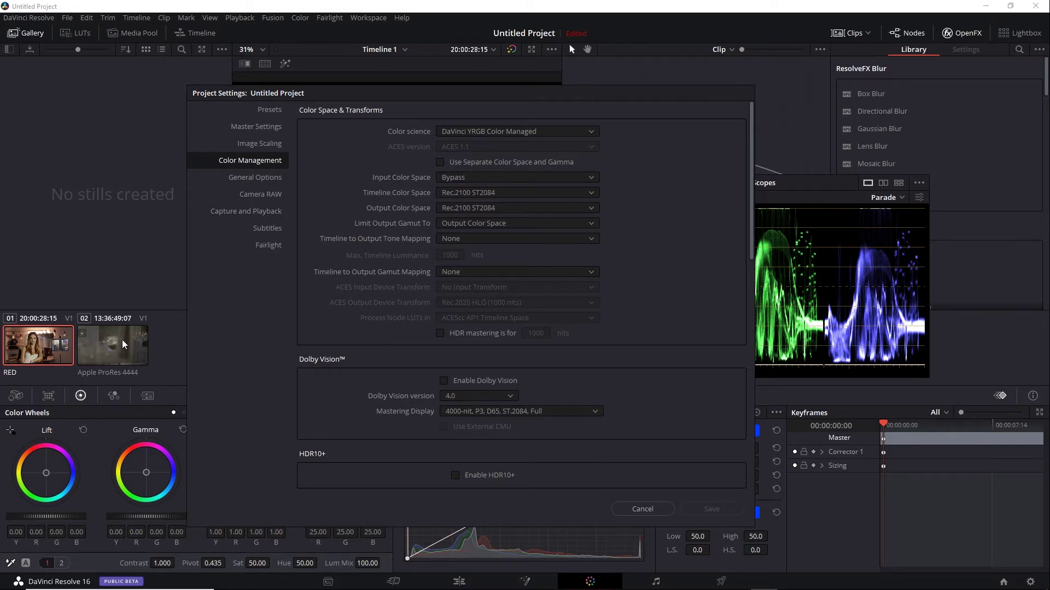
Inspect the Output Color Space list, then cancel Project Settings without changing anything
click(590, 209)
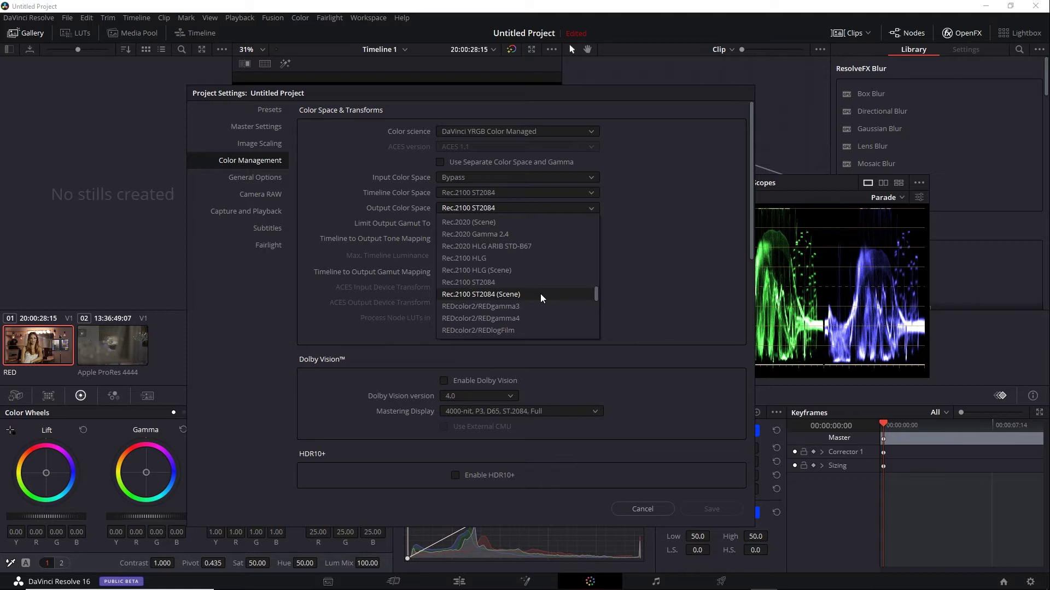
click(663, 254)
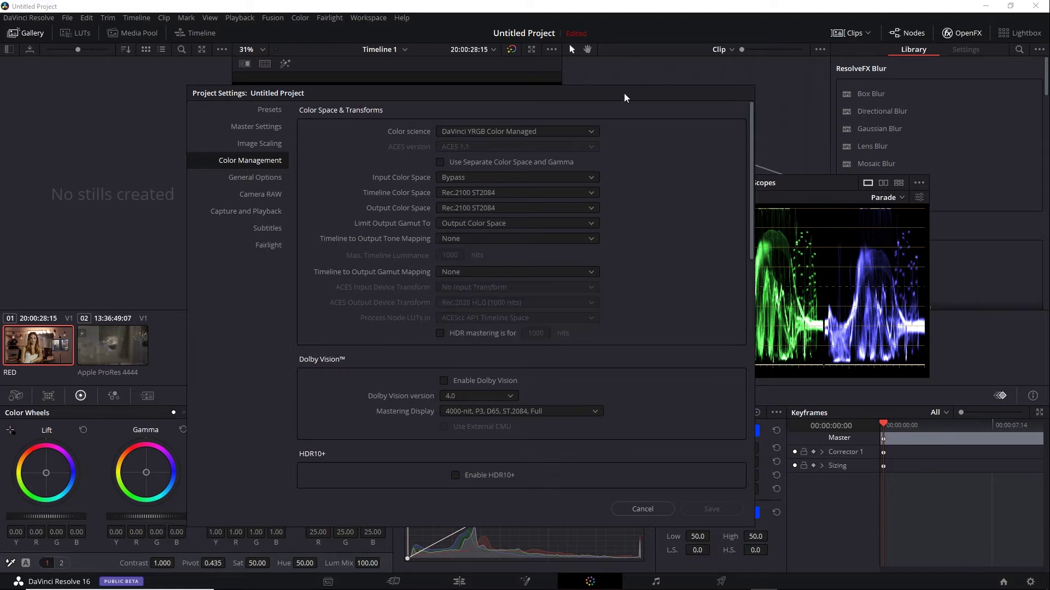
drag(623, 93, 482, 75)
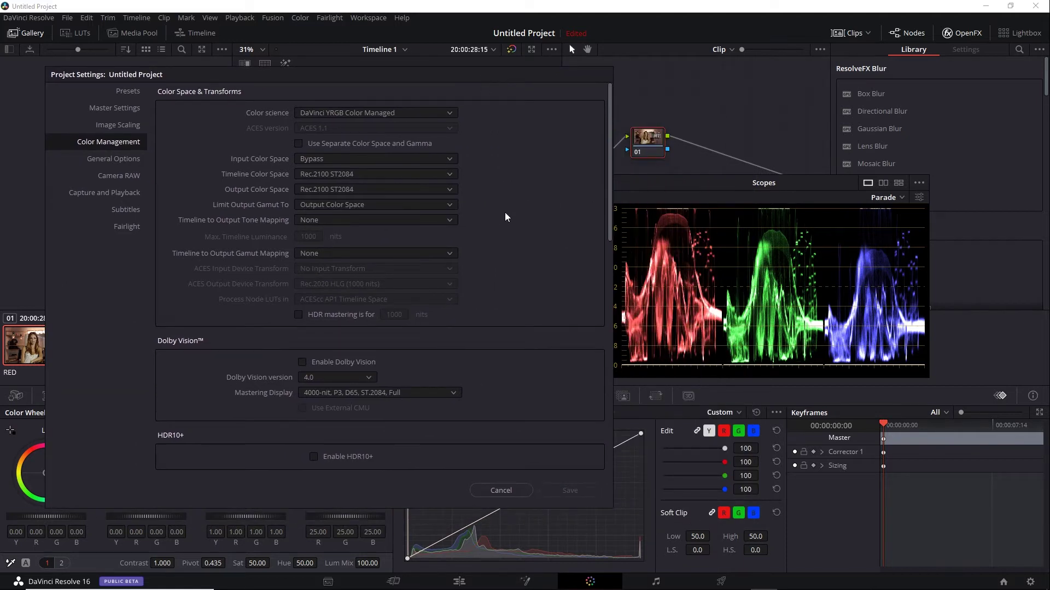
click(500, 490)
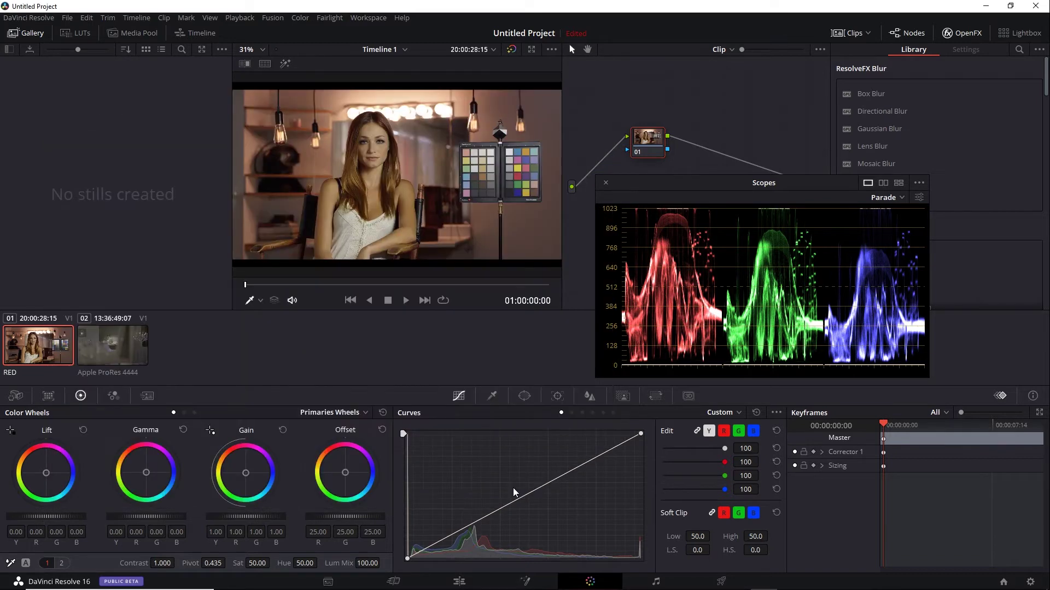
Show a later frame of clip 02 with Color Management settings beside the scopes
click(135, 341)
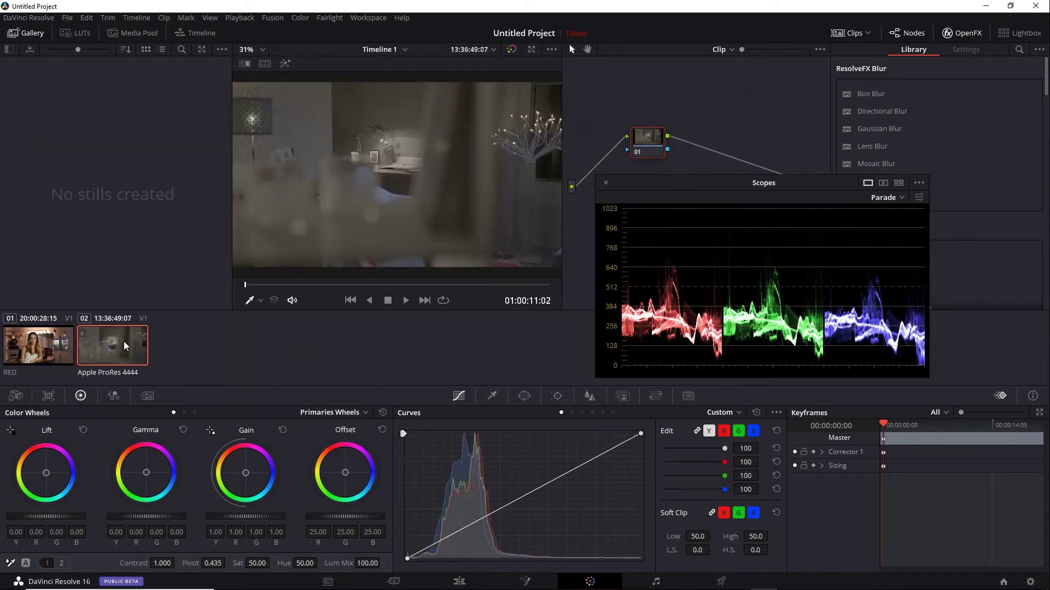
drag(254, 285, 350, 293)
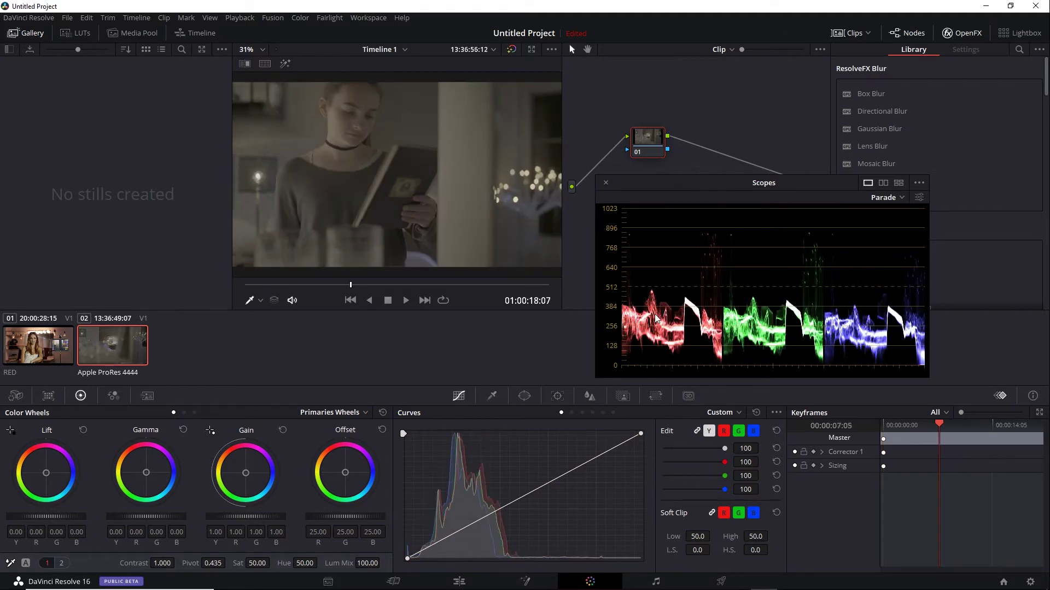
click(1031, 582)
drag(718, 83, 489, 73)
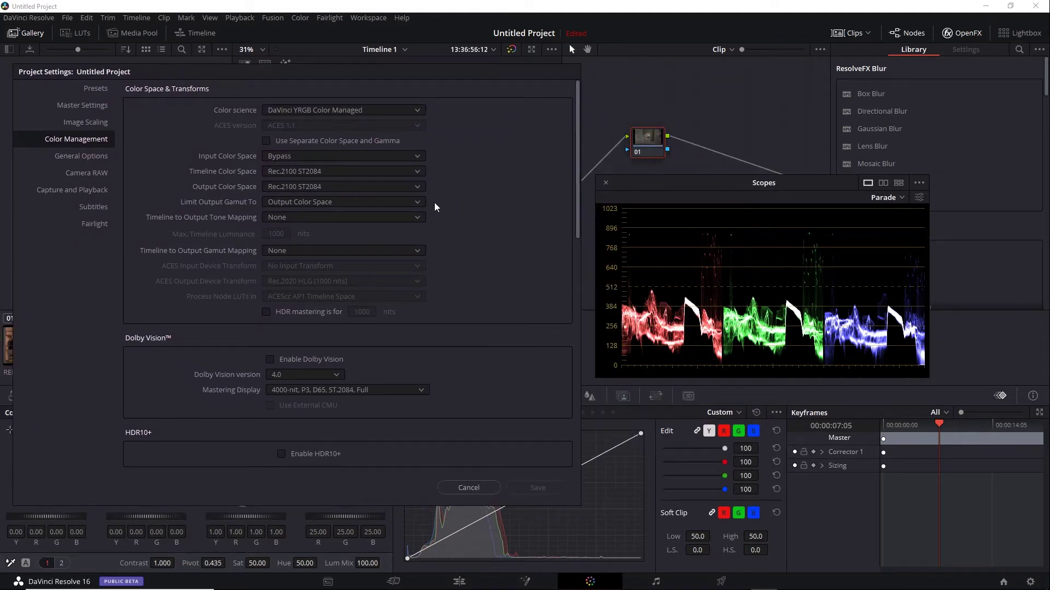
Set both Output and Timeline Color Space to Rec.2100 ST2084 (Scene)
click(417, 187)
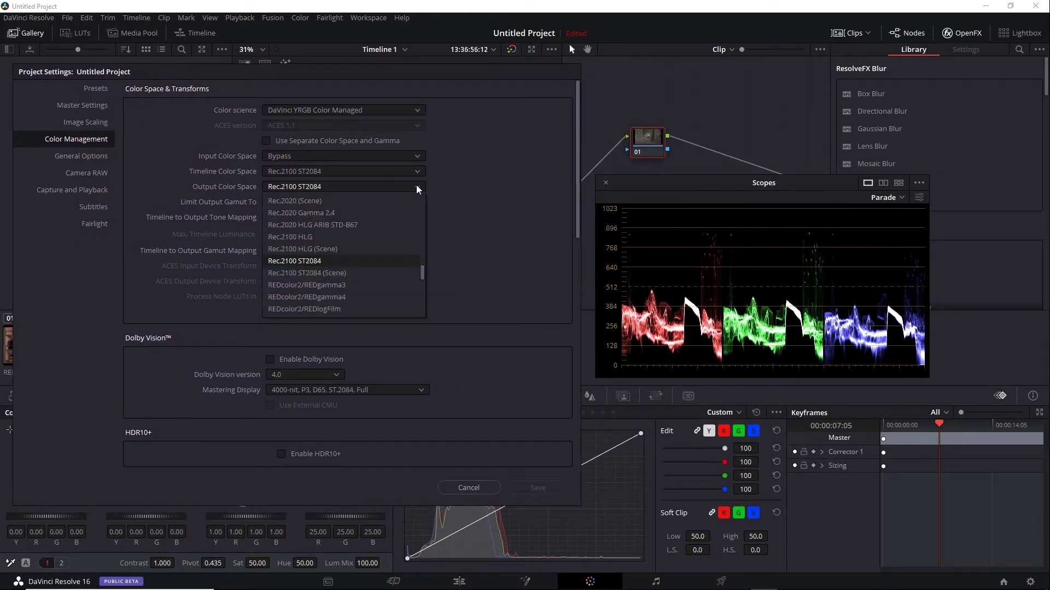
click(398, 273)
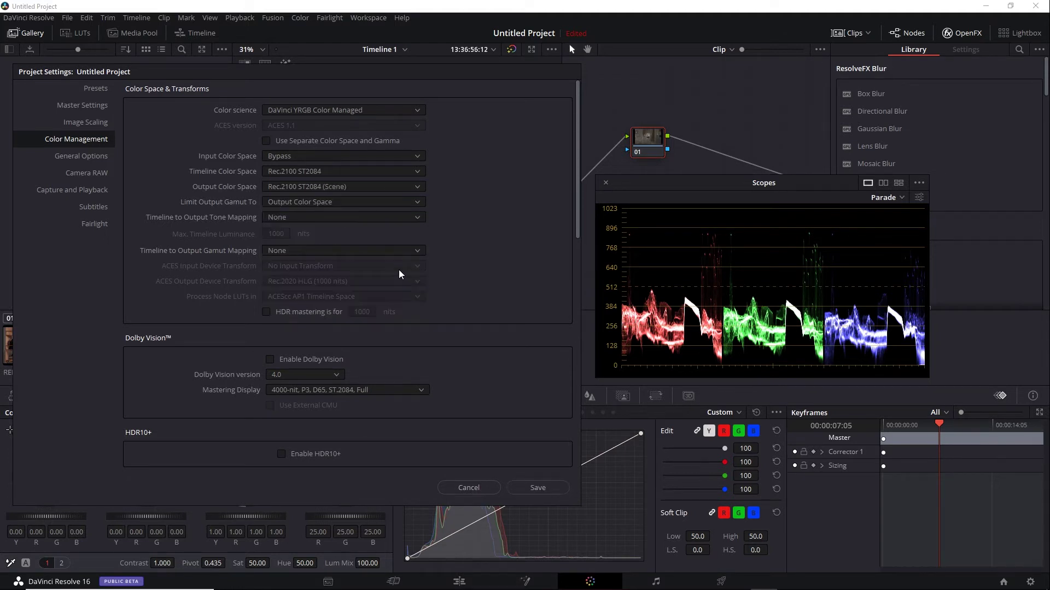
click(416, 172)
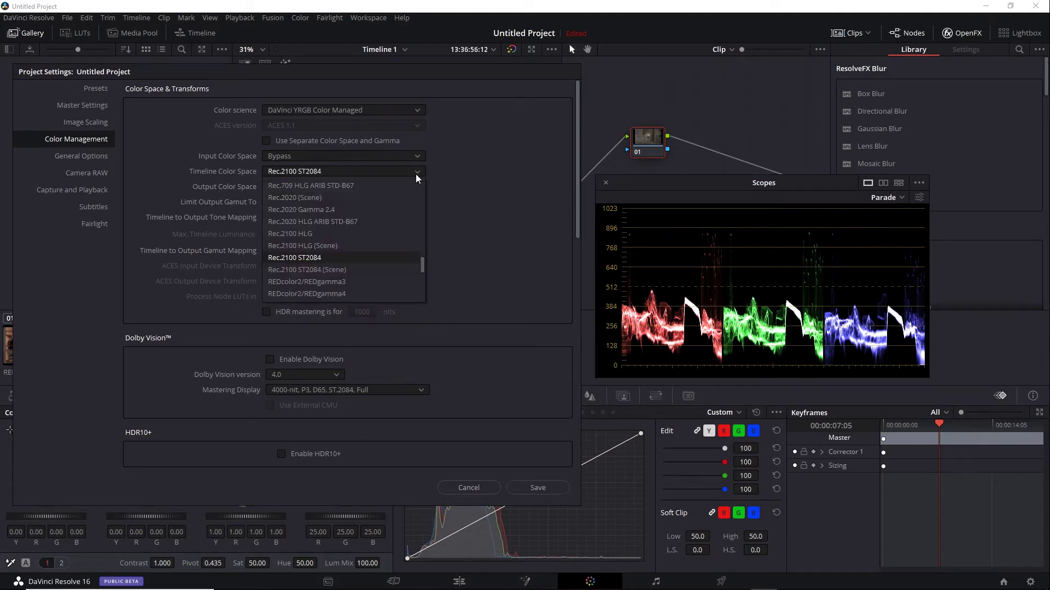
click(382, 269)
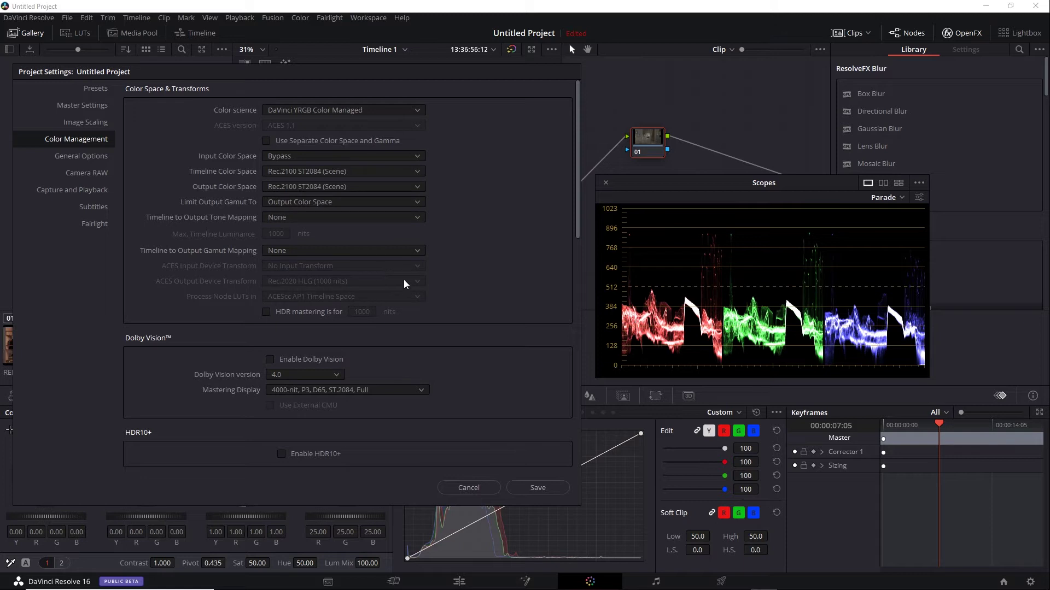
Save the Rec.2100 ST2084 (Scene) settings and view clip 02 at 01:00:19:00
click(537, 487)
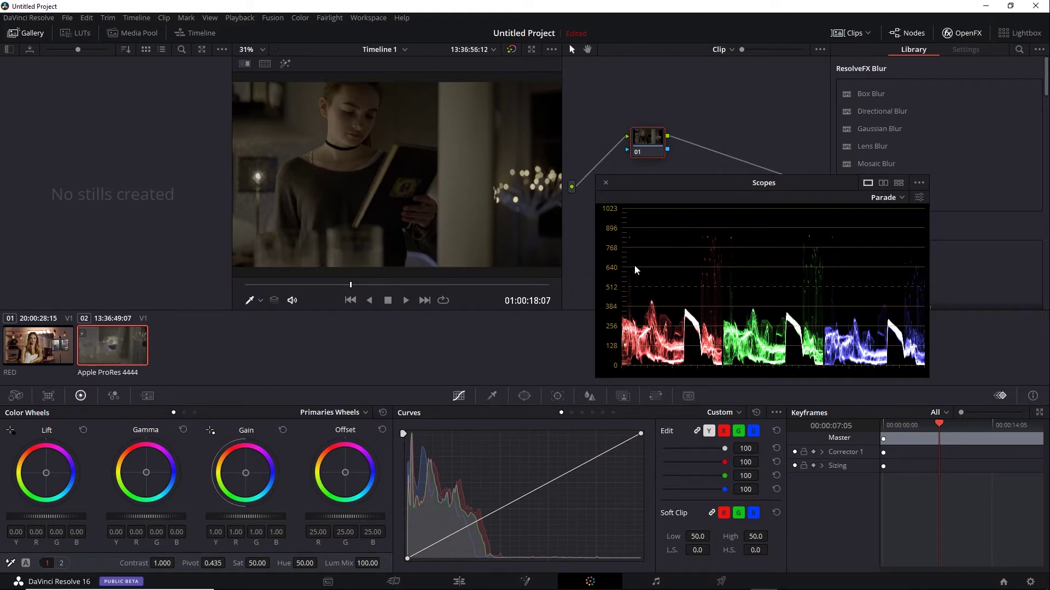
click(28, 350)
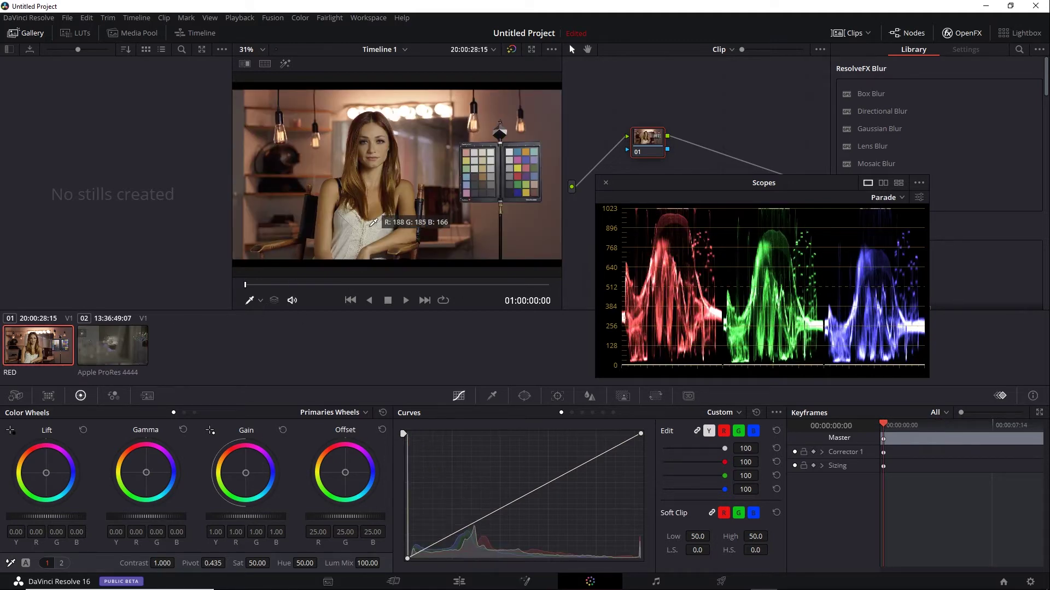
click(115, 355)
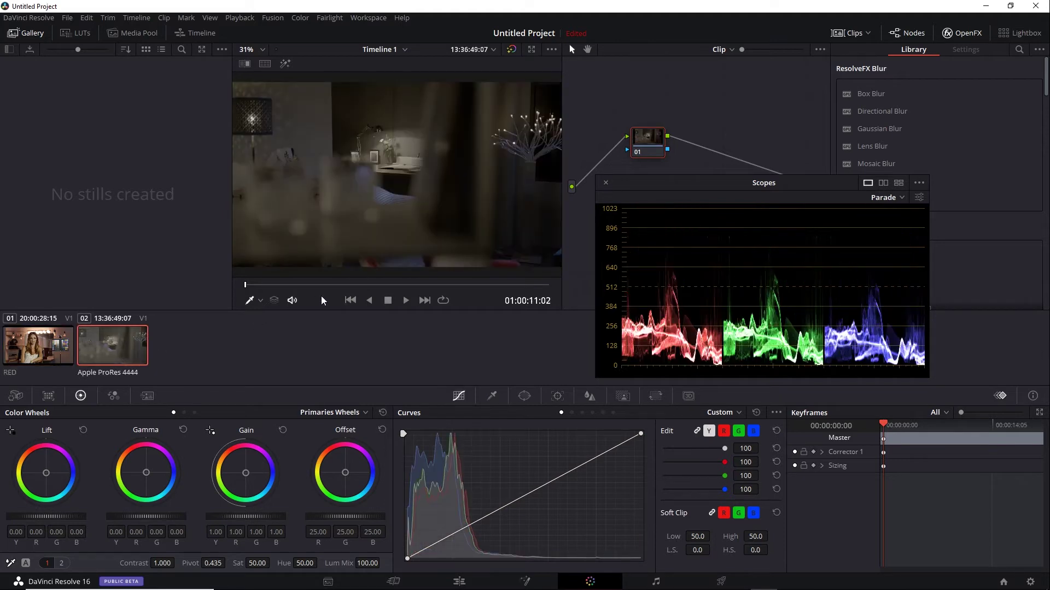
click(361, 284)
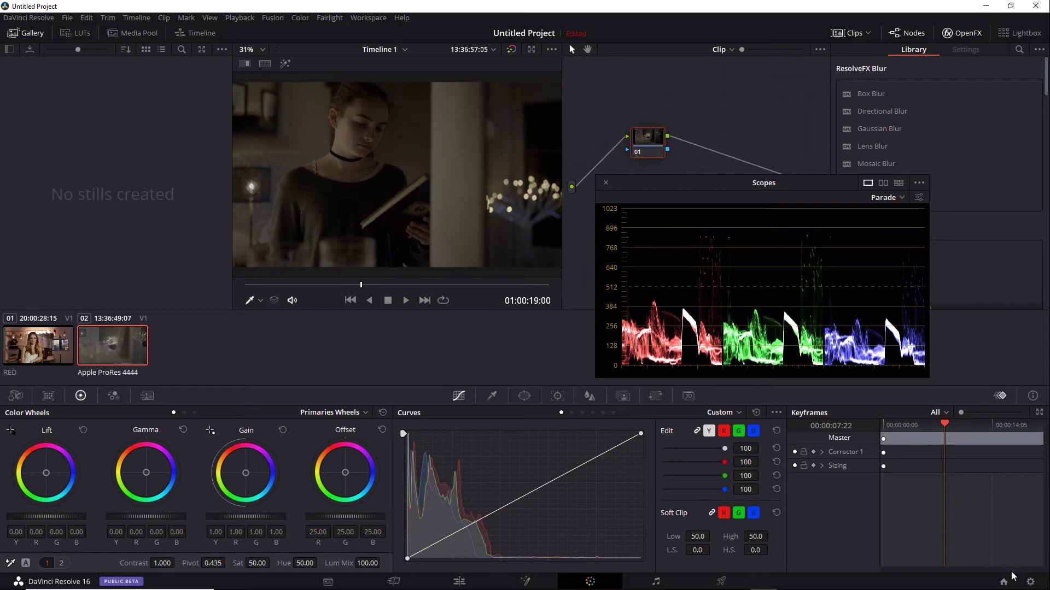
Change Output and Timeline Color Space to Rec.2100 HLG and save the project settings
click(1030, 583)
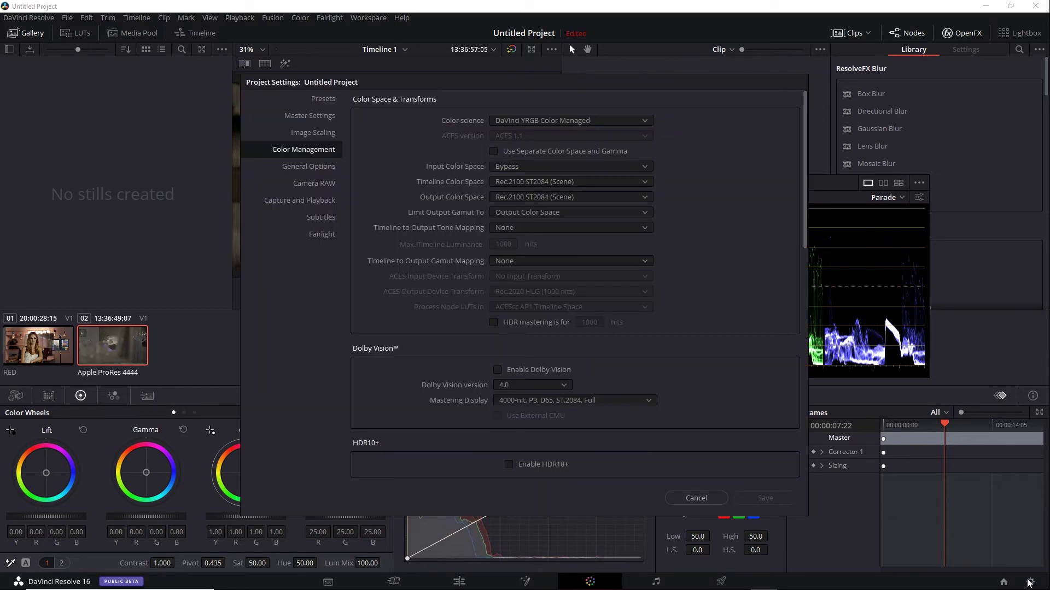
click(638, 199)
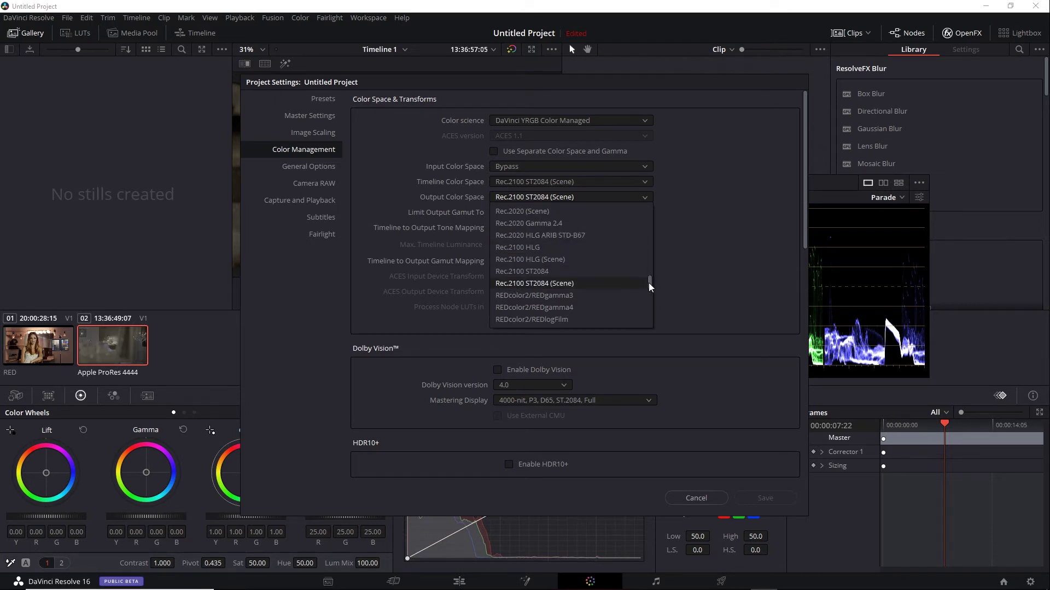
scroll(649, 280, up, 1)
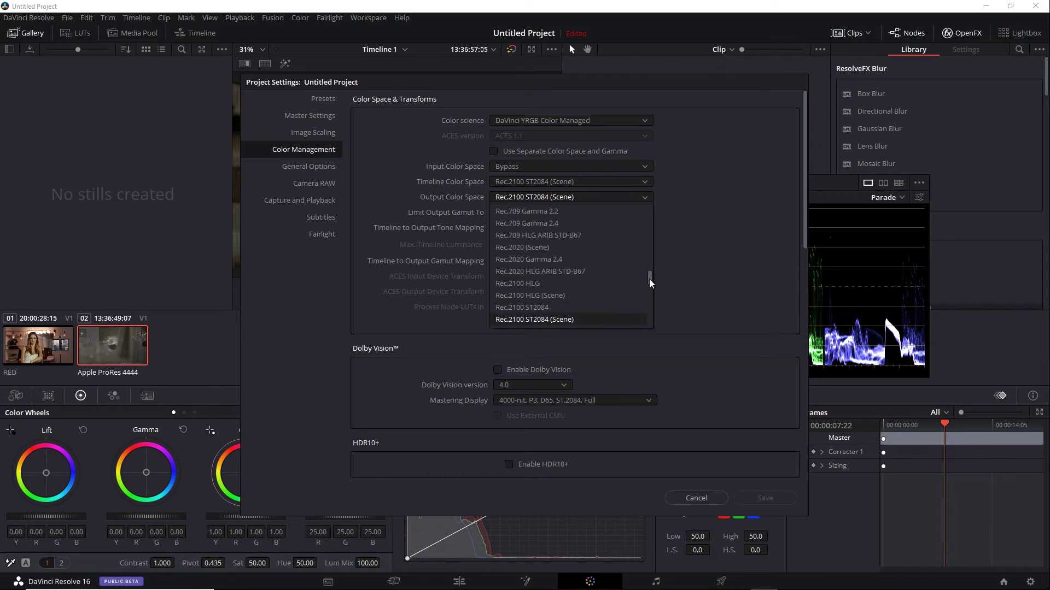
click(591, 283)
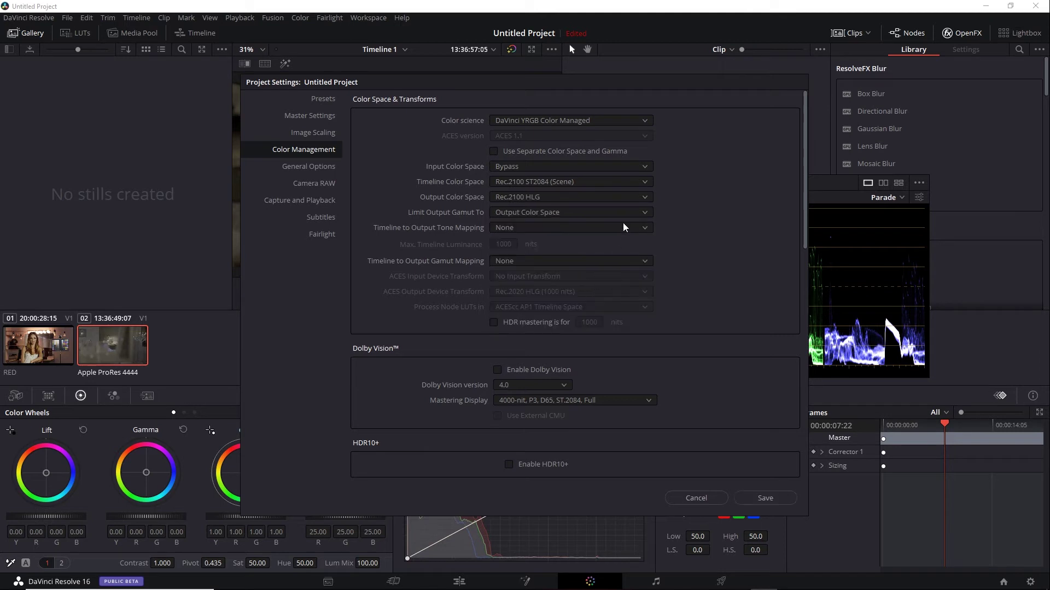
click(645, 180)
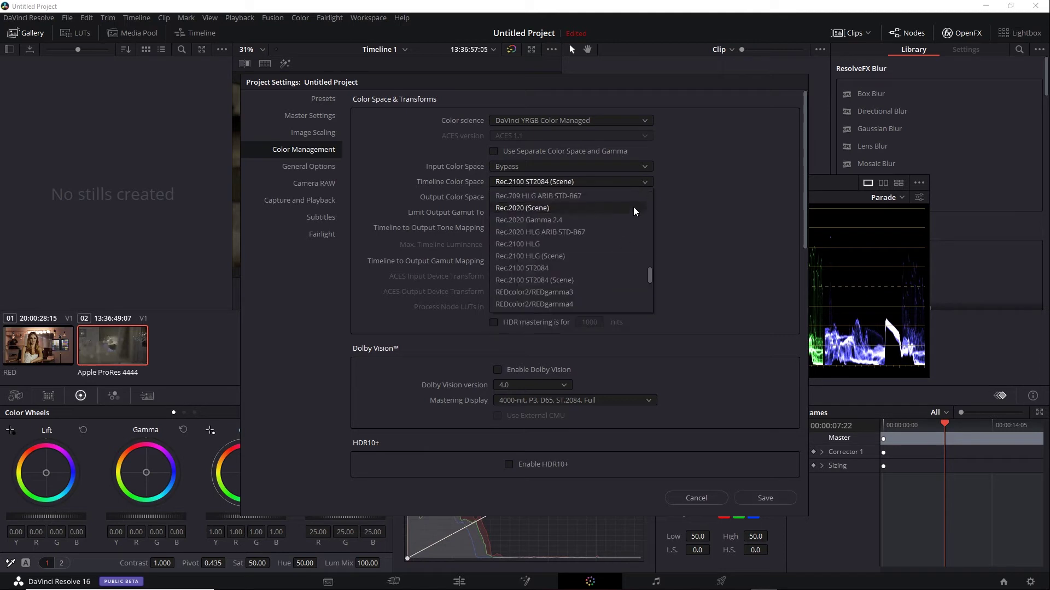
click(624, 246)
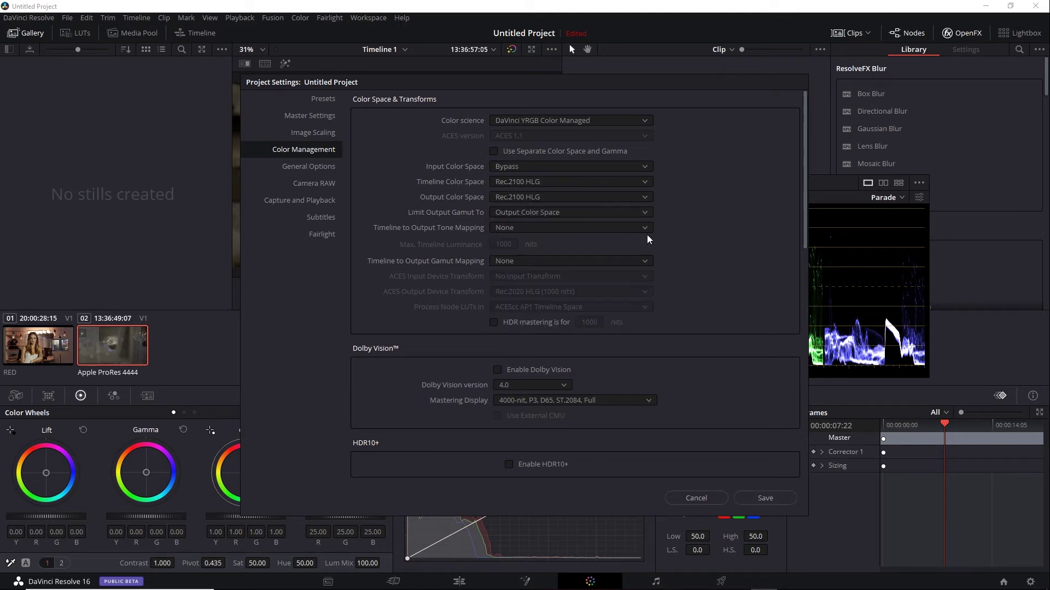
click(764, 499)
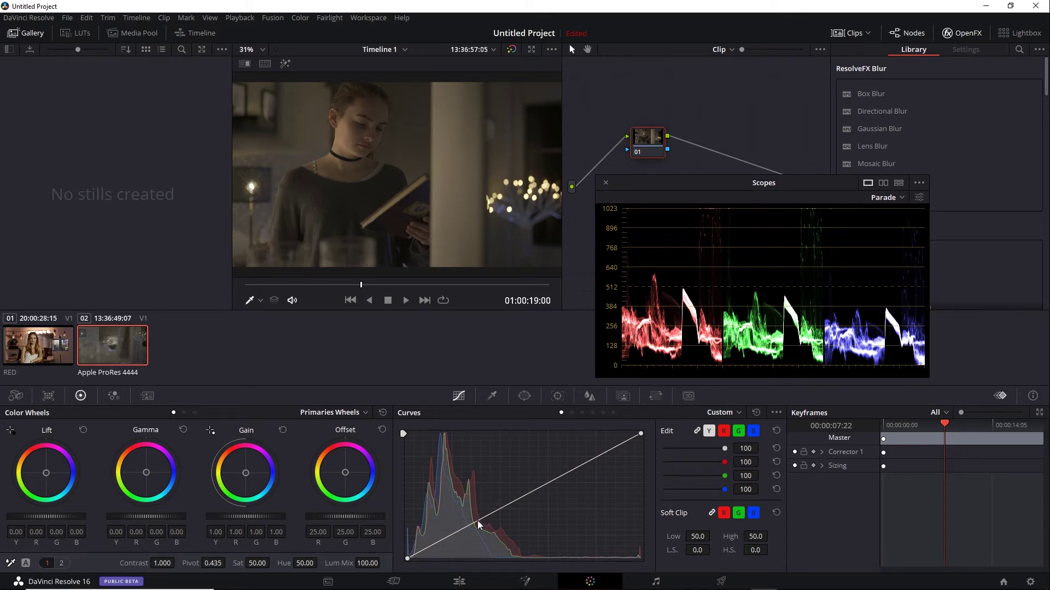
Add a gentle two-point Custom curve and raise saturation from 50.00 to 59.60
drag(477, 520, 478, 514)
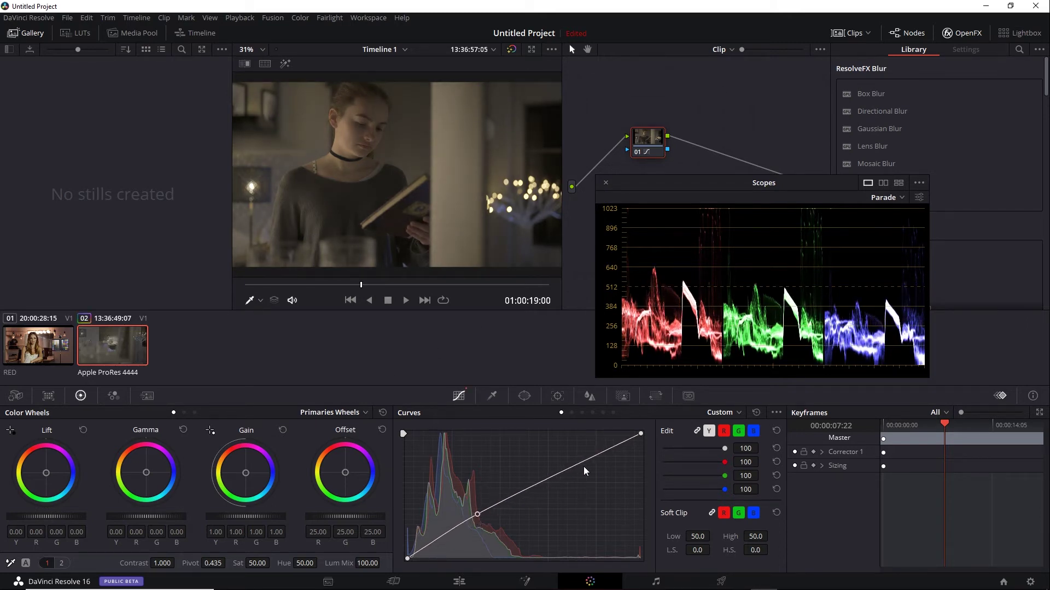
drag(579, 461, 587, 467)
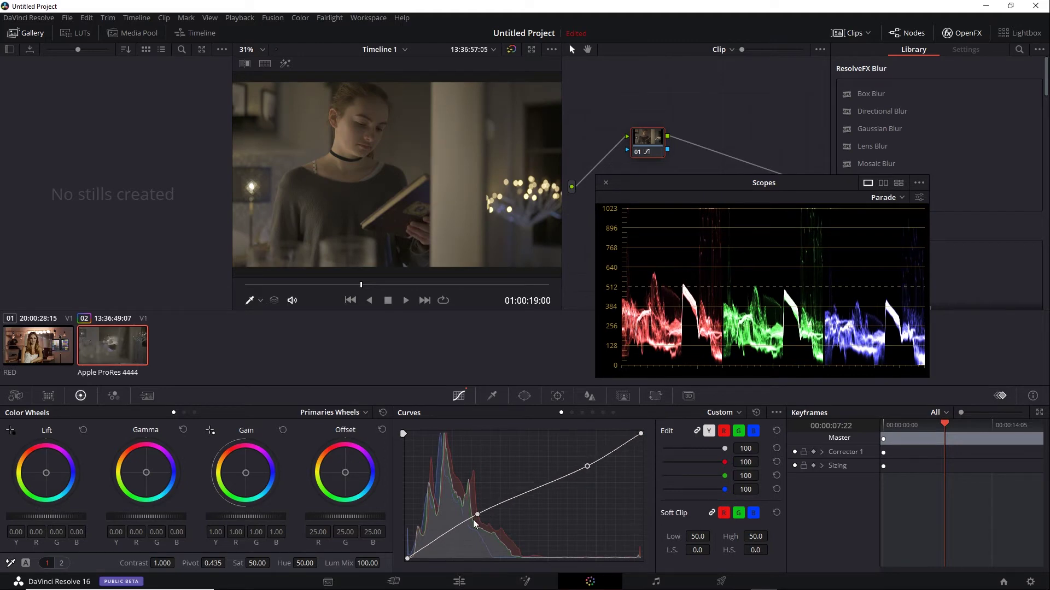
drag(479, 514, 477, 514)
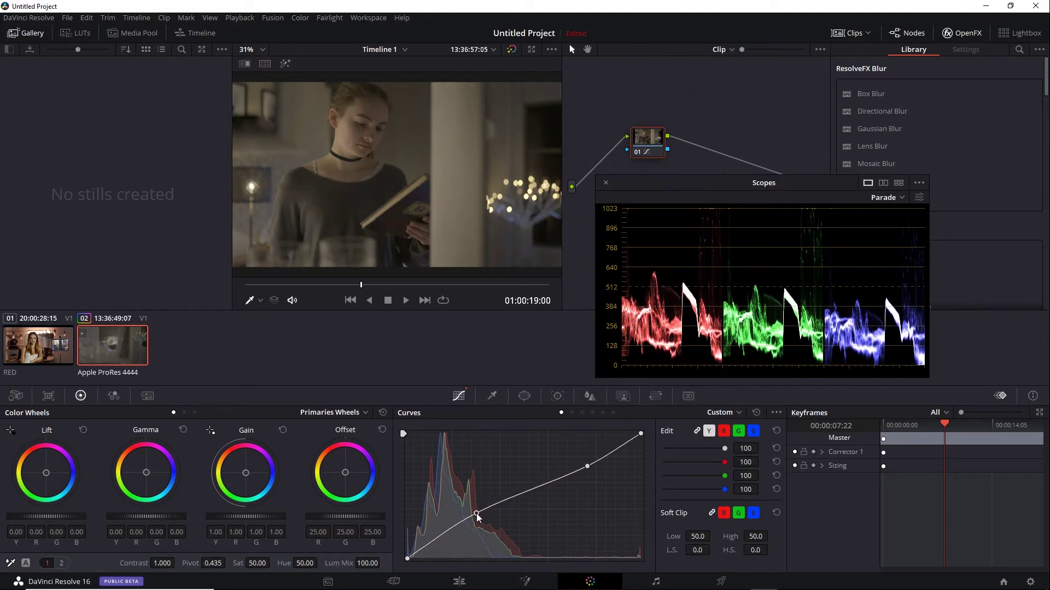
drag(250, 562, 274, 562)
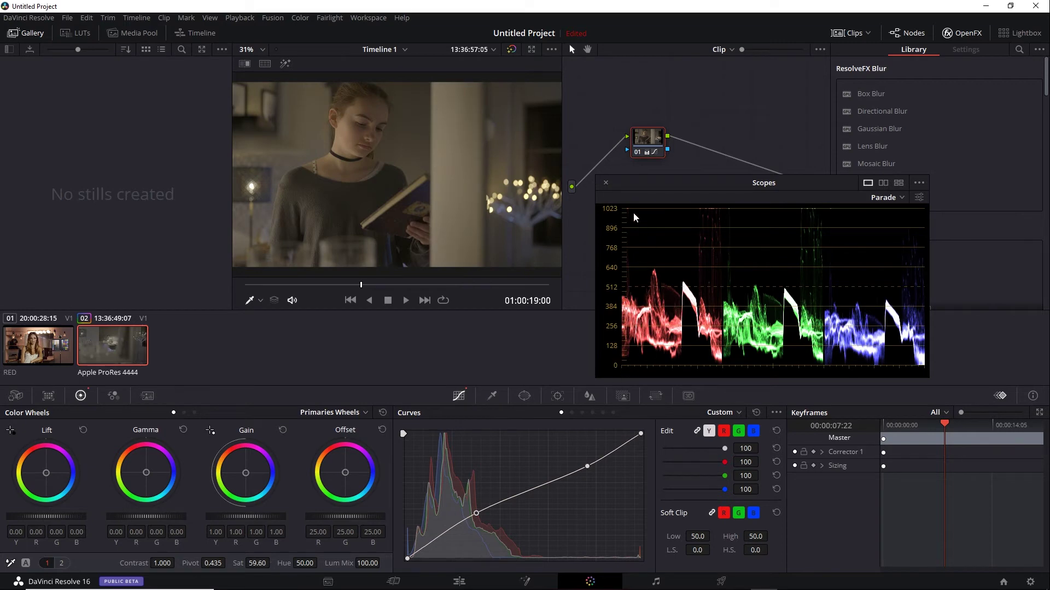
click(38, 18)
Save Color preferences with 'Enable HDR Scopes for ST.2084' on, so the parade reads 0–10000 nits
click(43, 73)
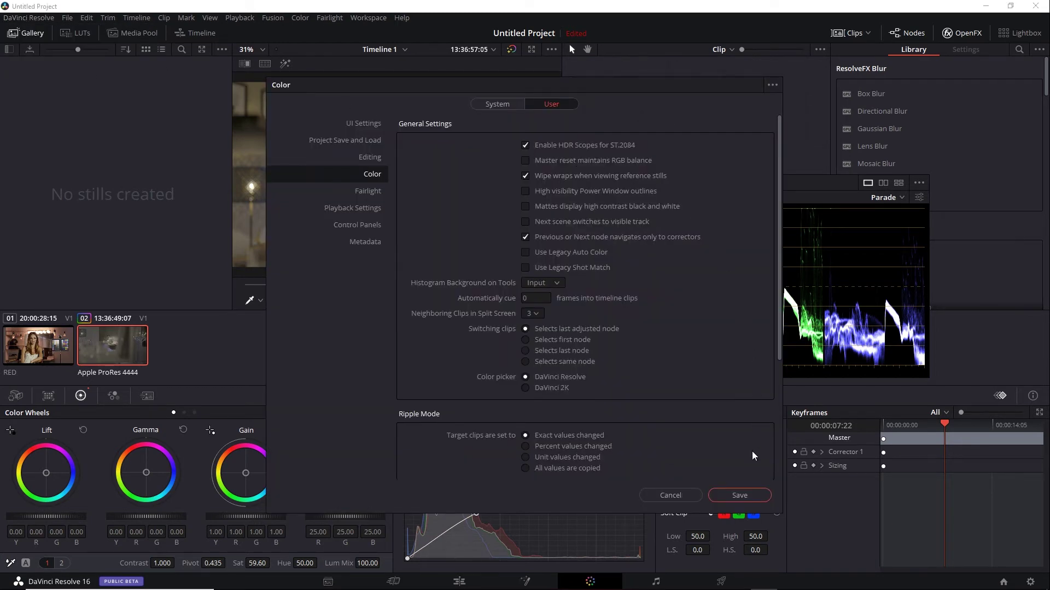
click(753, 494)
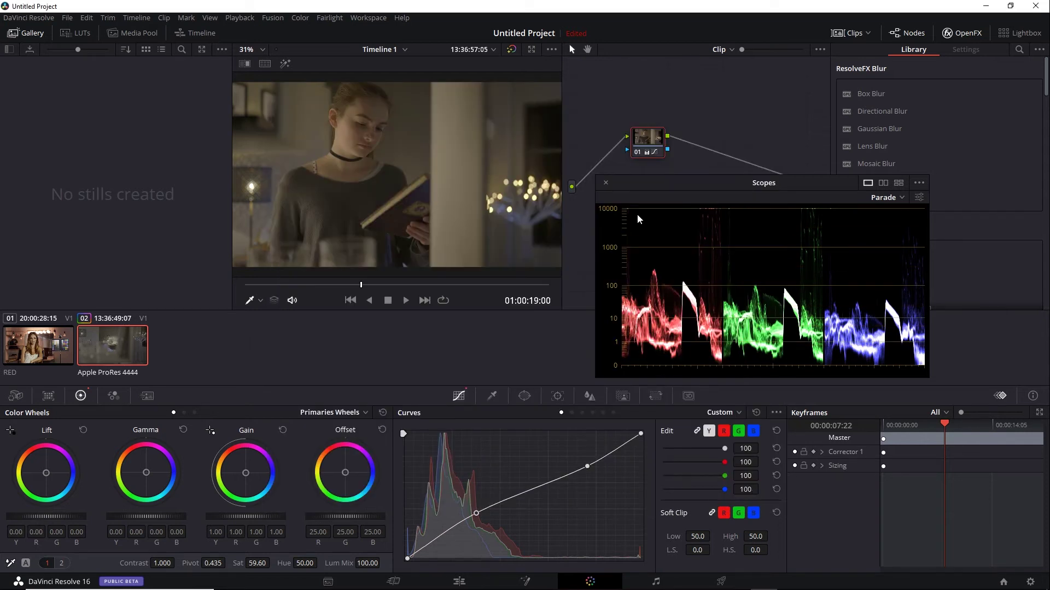
mouse_move(363, 117)
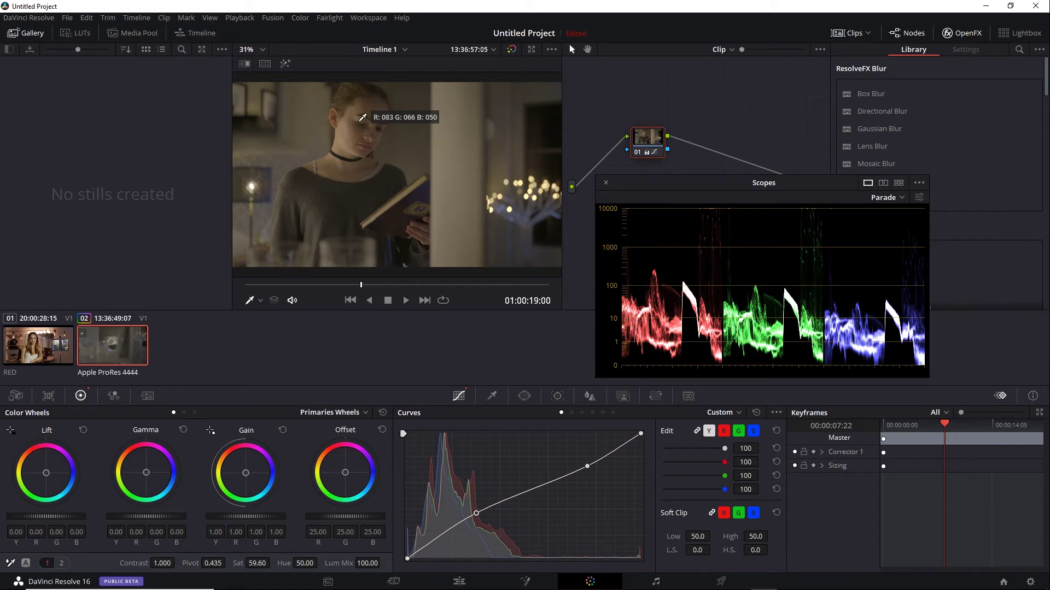
Set the 3D Color Viewer Lookup Table to HLG to Gamma 2.4 and save
click(1030, 582)
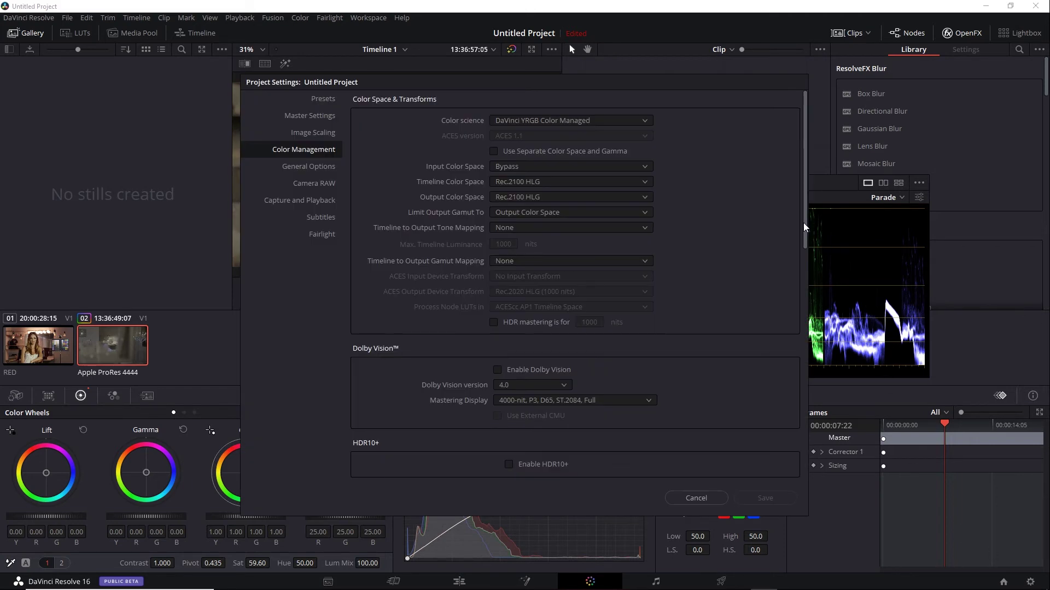
drag(804, 227, 789, 355)
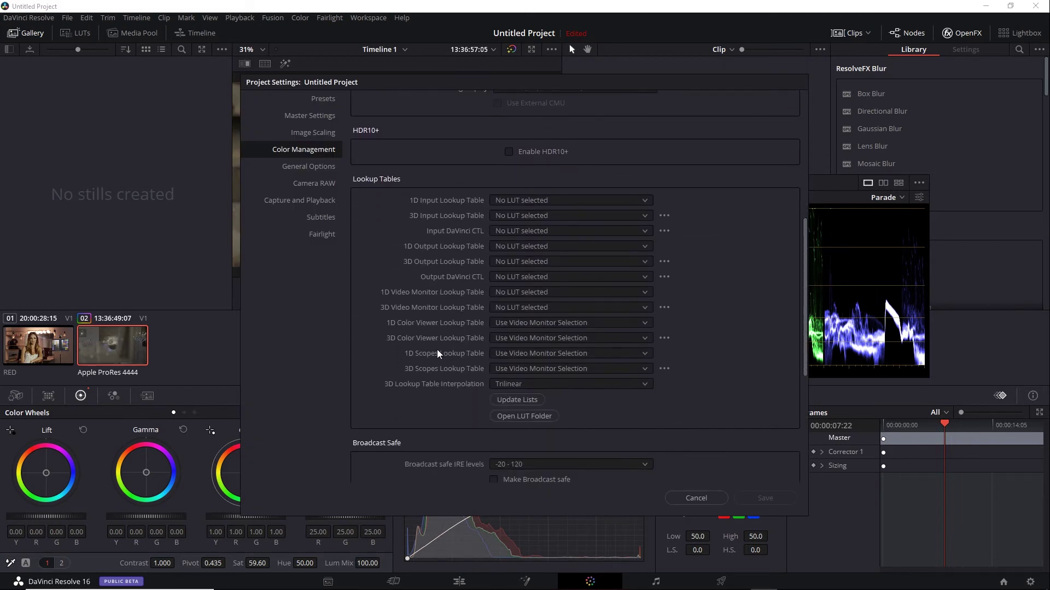
click(646, 340)
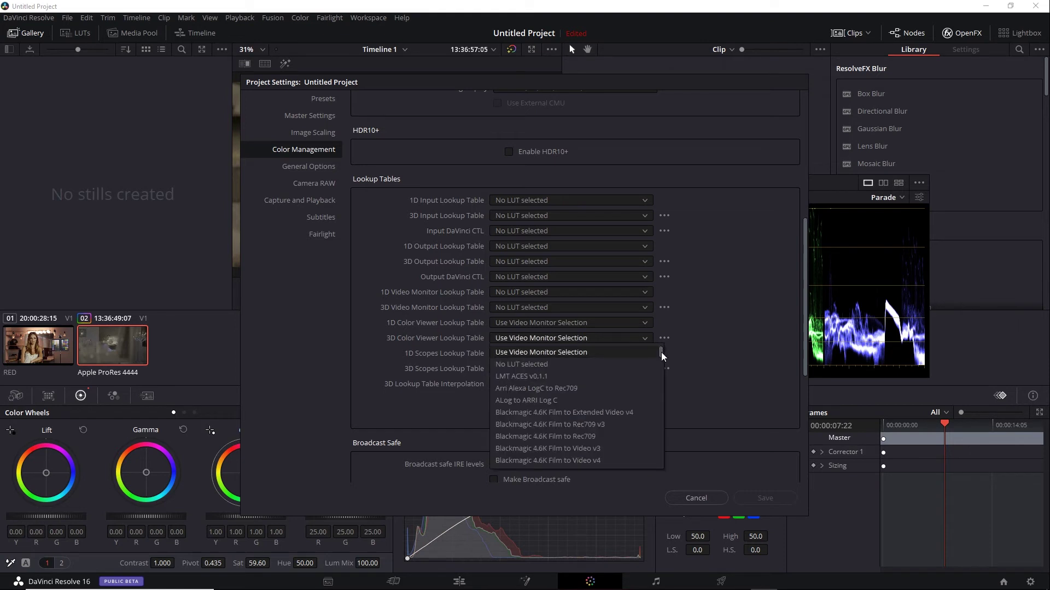
drag(661, 352, 665, 400)
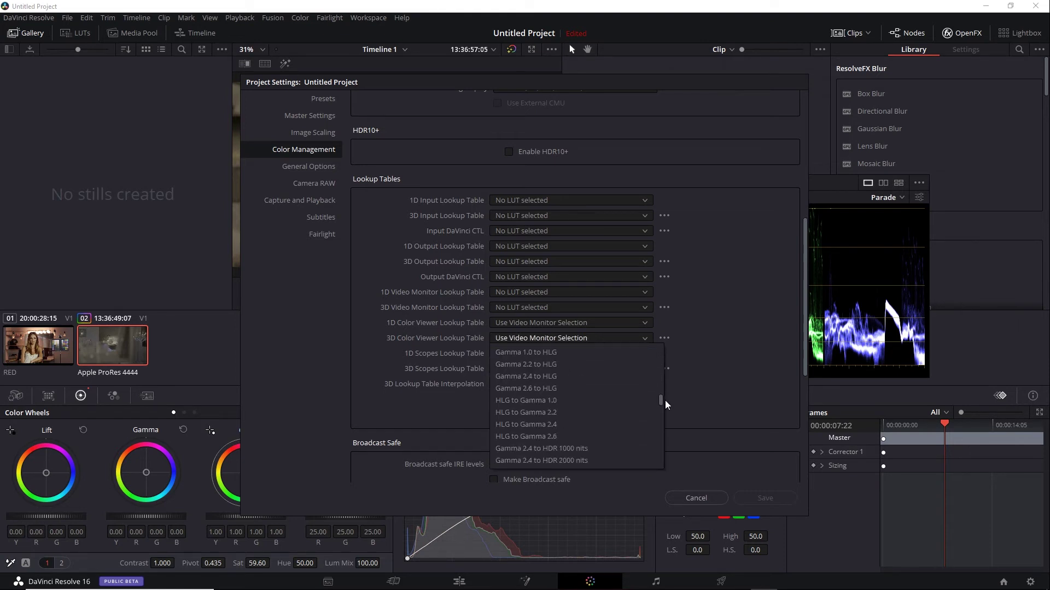
click(621, 425)
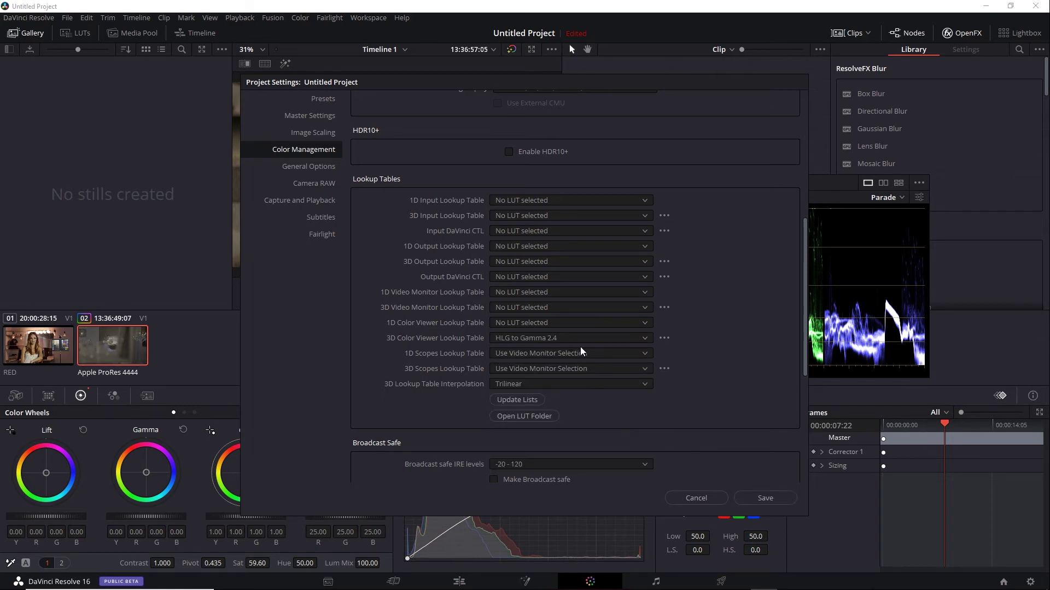
click(769, 498)
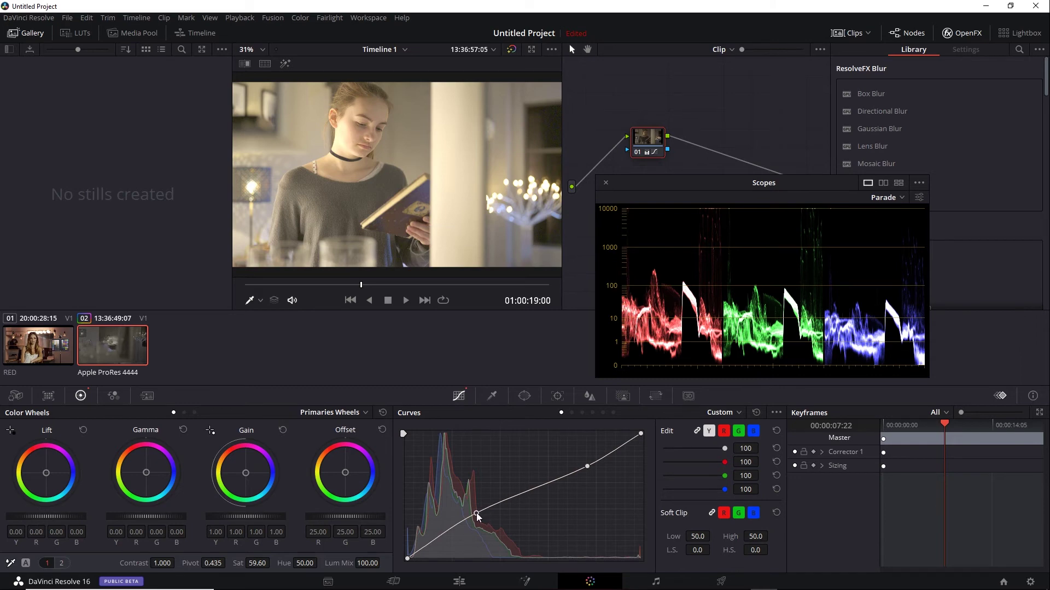
Lower the shadow curve point and raise the highlight point into a contrast S-curve
drag(476, 512, 474, 533)
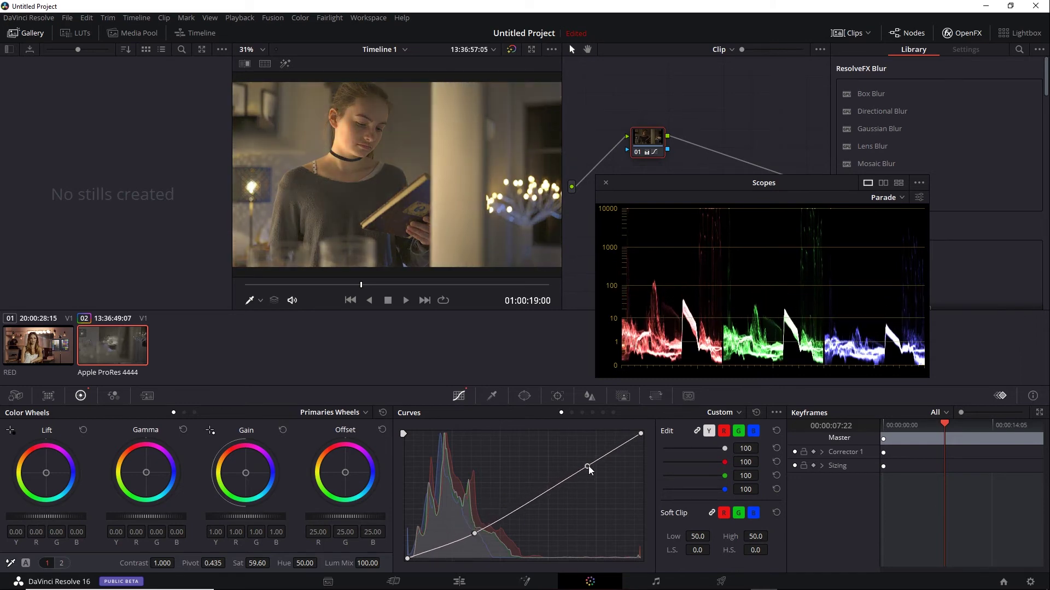
drag(589, 466, 587, 455)
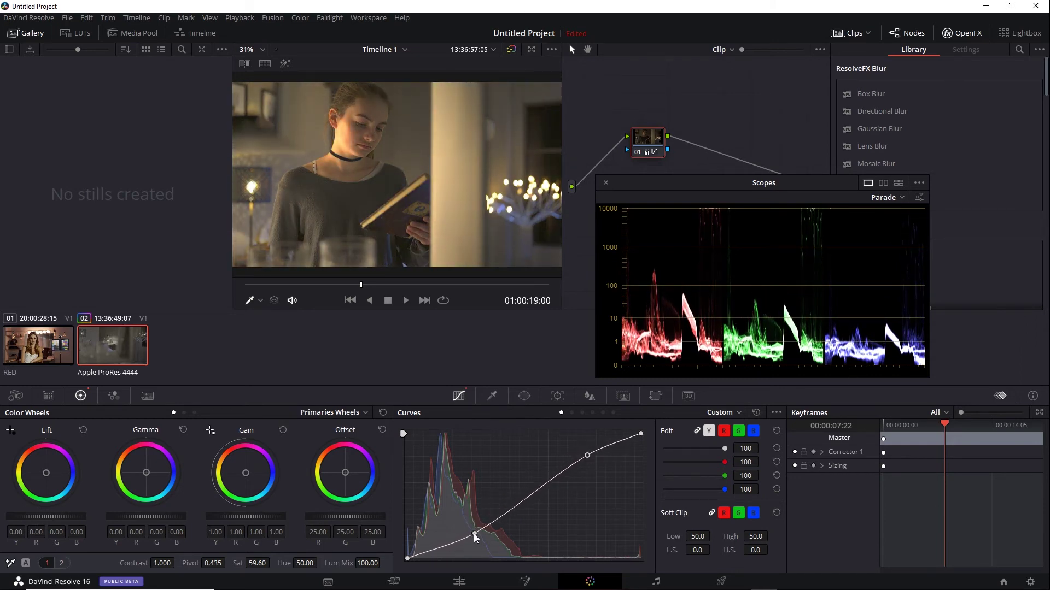
drag(475, 532, 467, 538)
drag(586, 456, 588, 457)
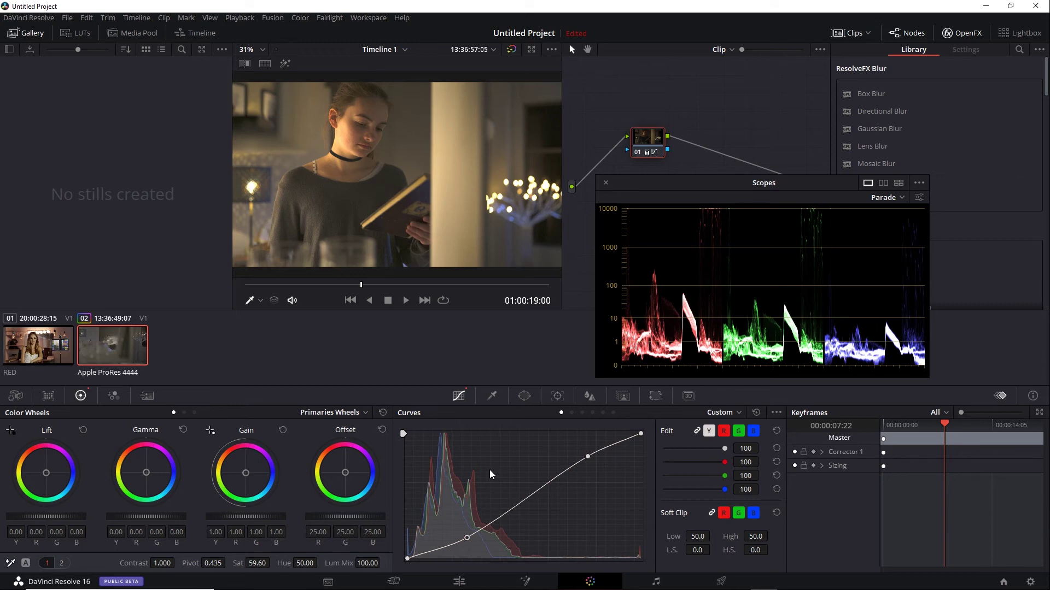
click(721, 582)
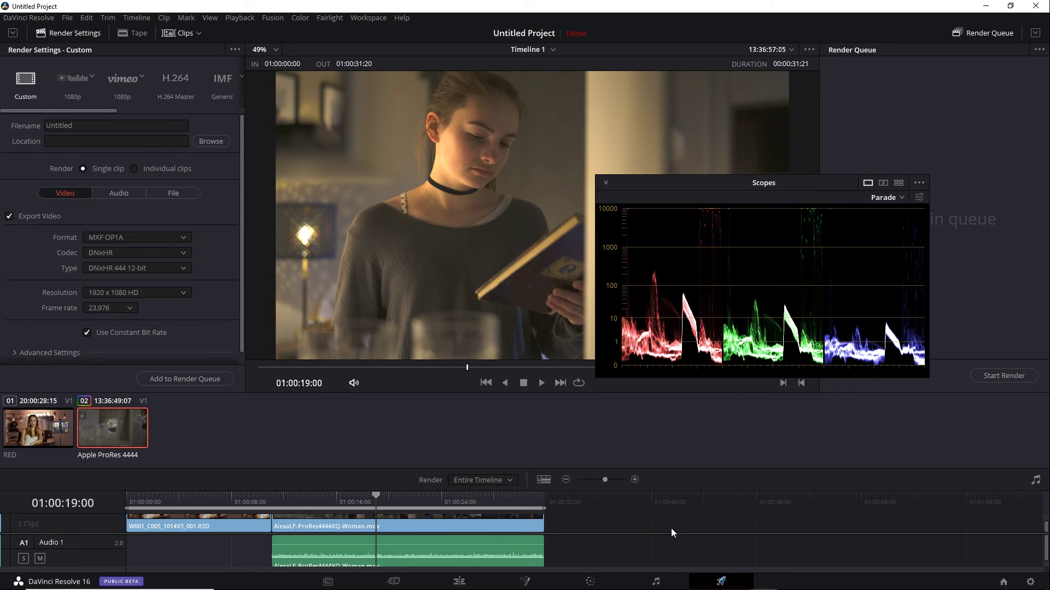
click(589, 582)
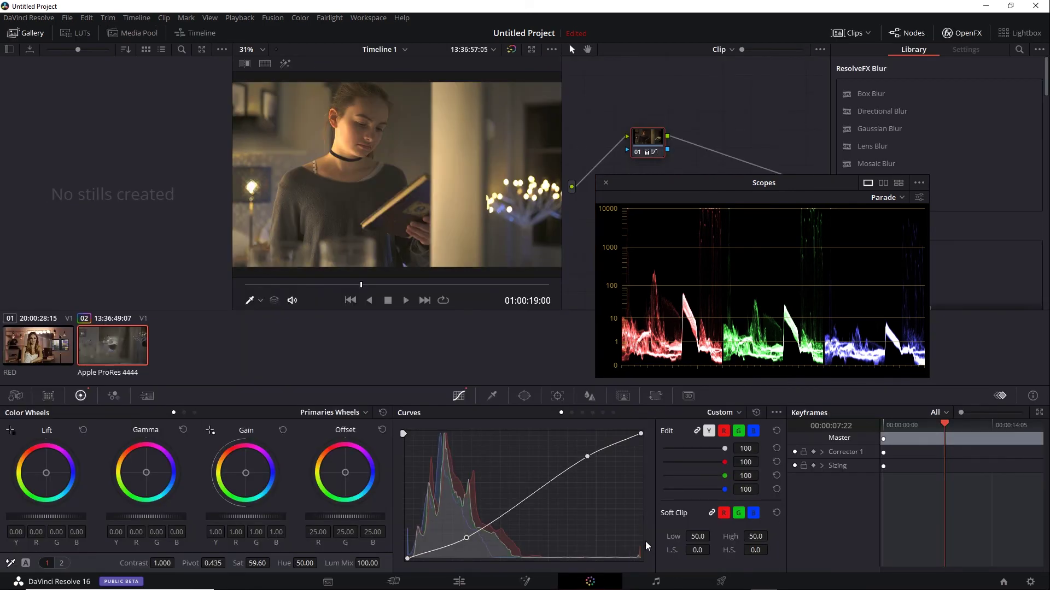
Switch the project's colour science to ACEScct
click(1030, 581)
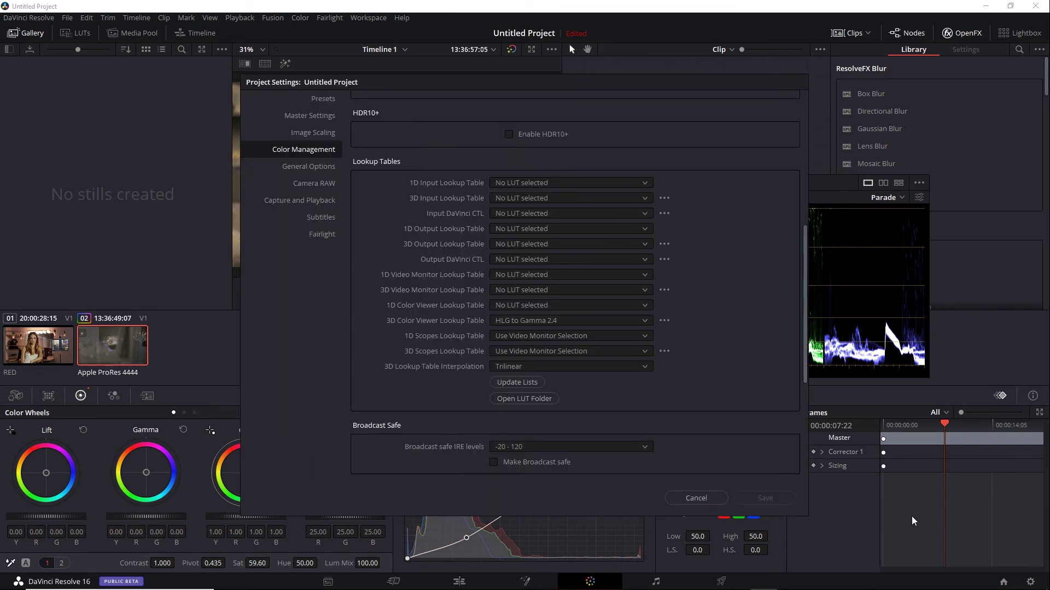
drag(802, 356, 807, 154)
click(637, 121)
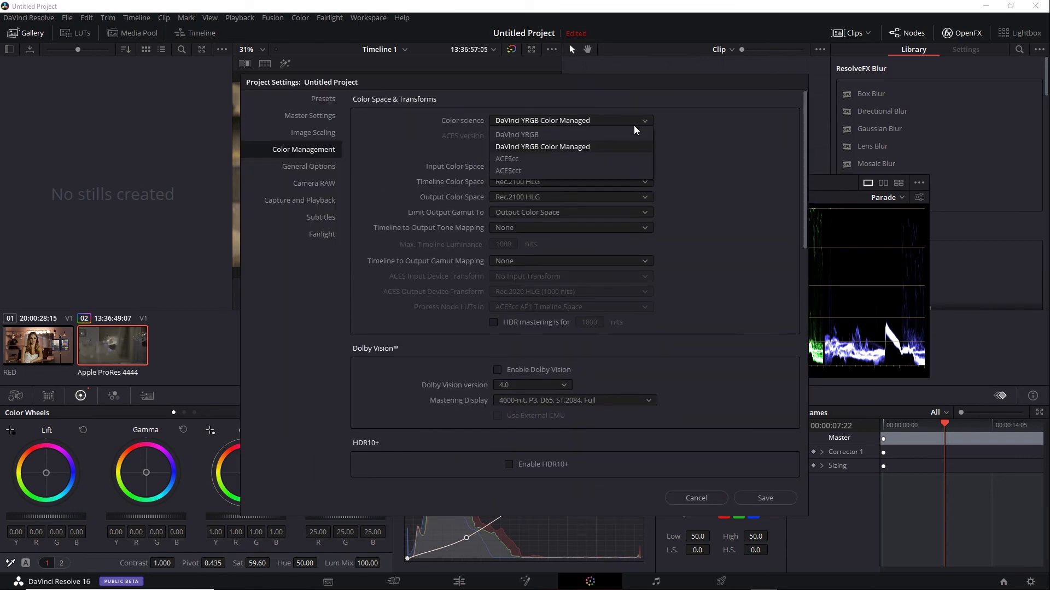
click(599, 166)
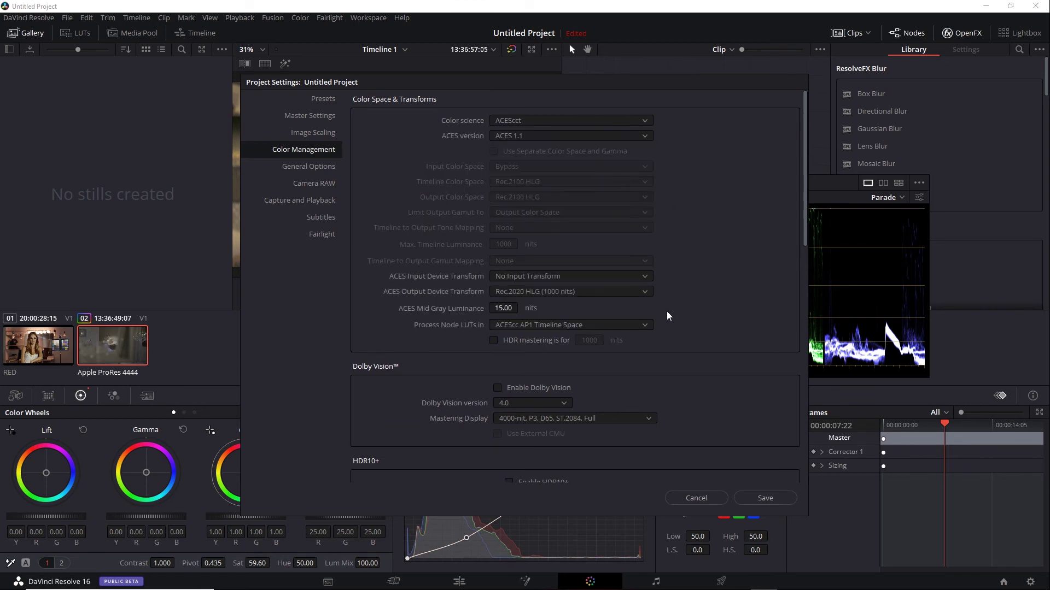
Keep Rec.2020 HLG (1000 nits) as the ACES output transform and save the settings
click(645, 291)
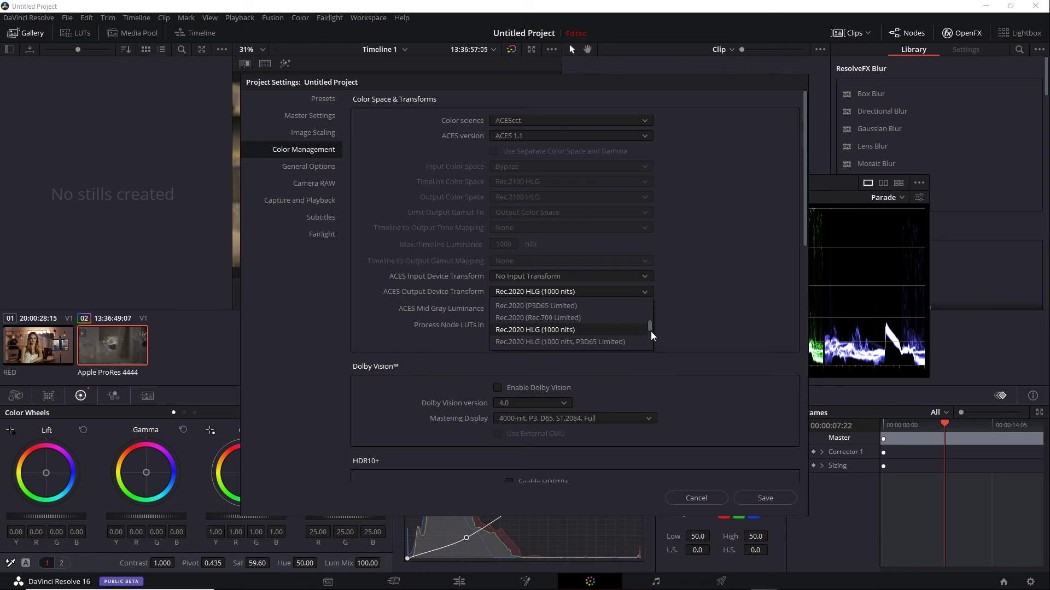
drag(650, 326, 650, 330)
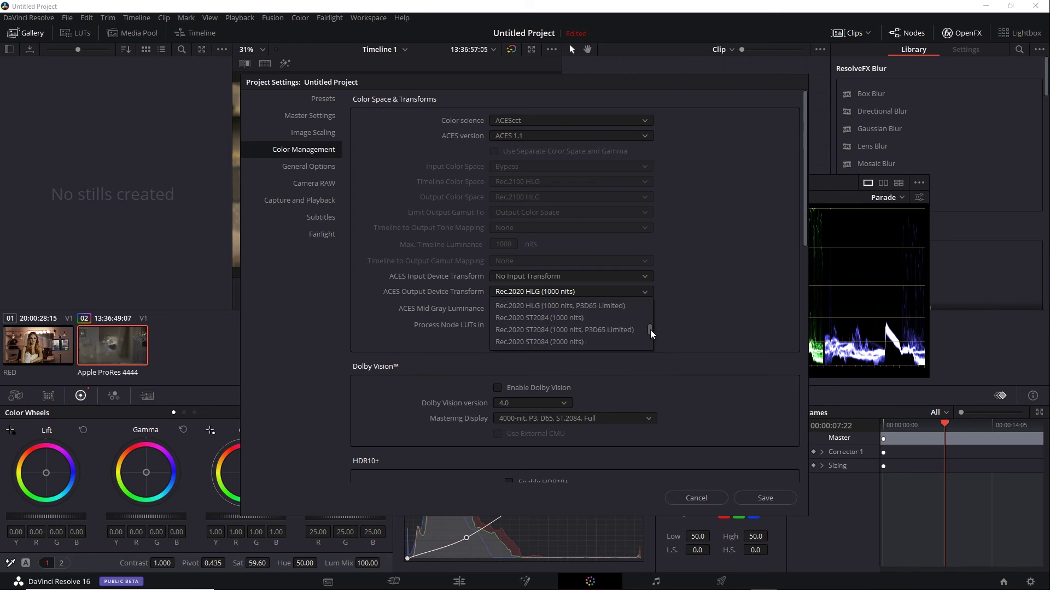
drag(650, 330, 651, 327)
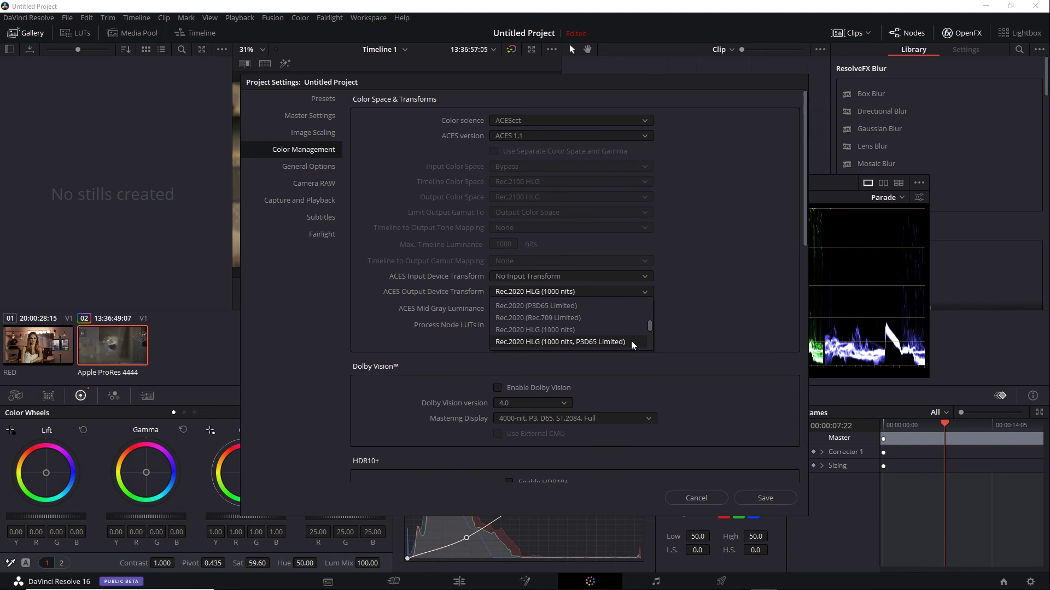
click(667, 306)
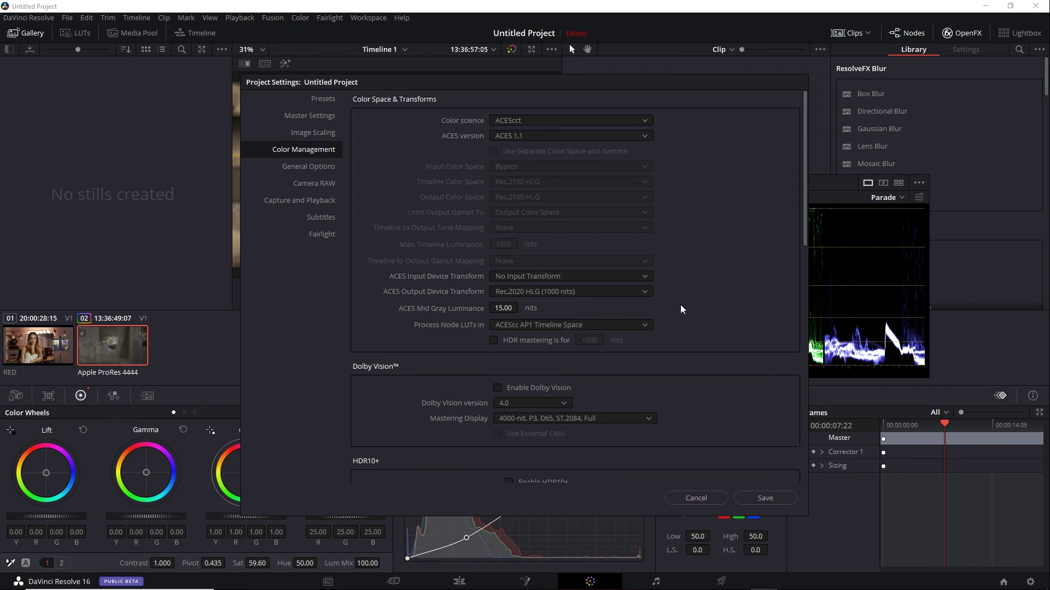
click(756, 497)
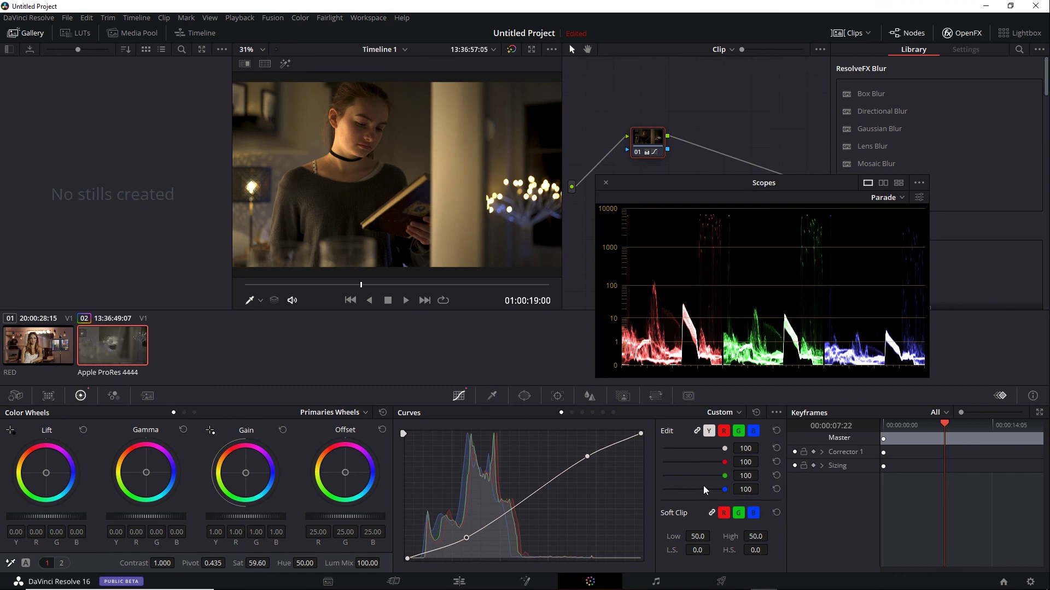
Give AlexaLF-ProRes4444XQ-Woman.mov the Alexa ACES input transform, then return to the Color page
click(328, 583)
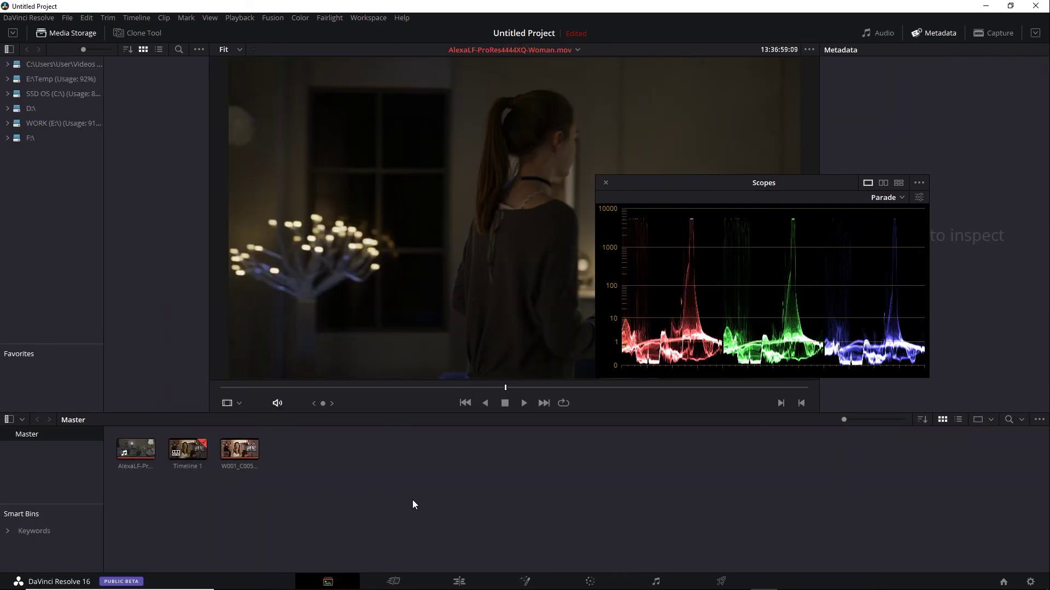
right_click(137, 455)
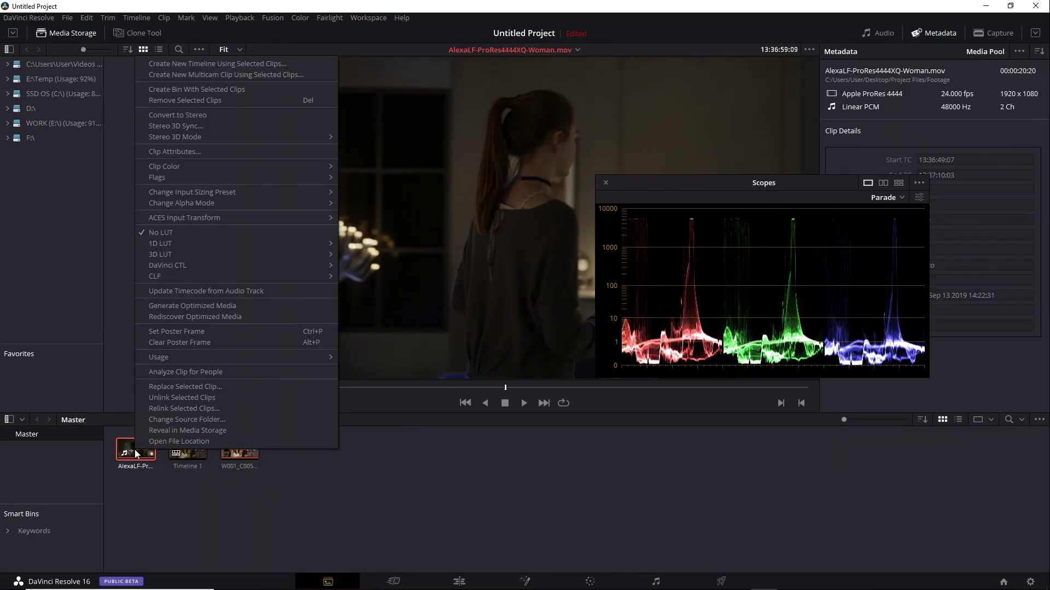
mouse_move(237, 218)
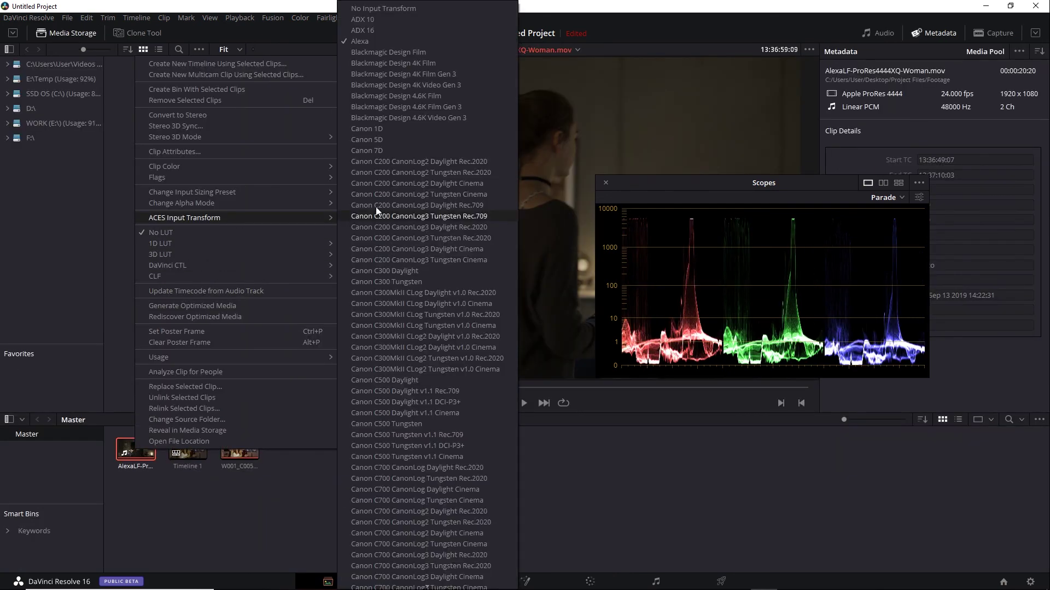
click(421, 42)
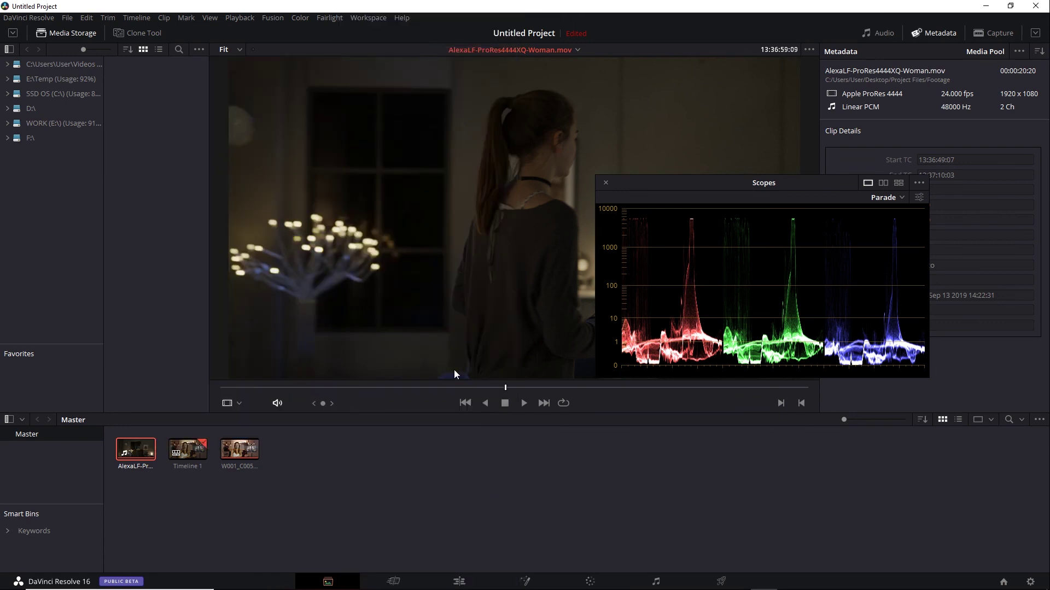
click(590, 580)
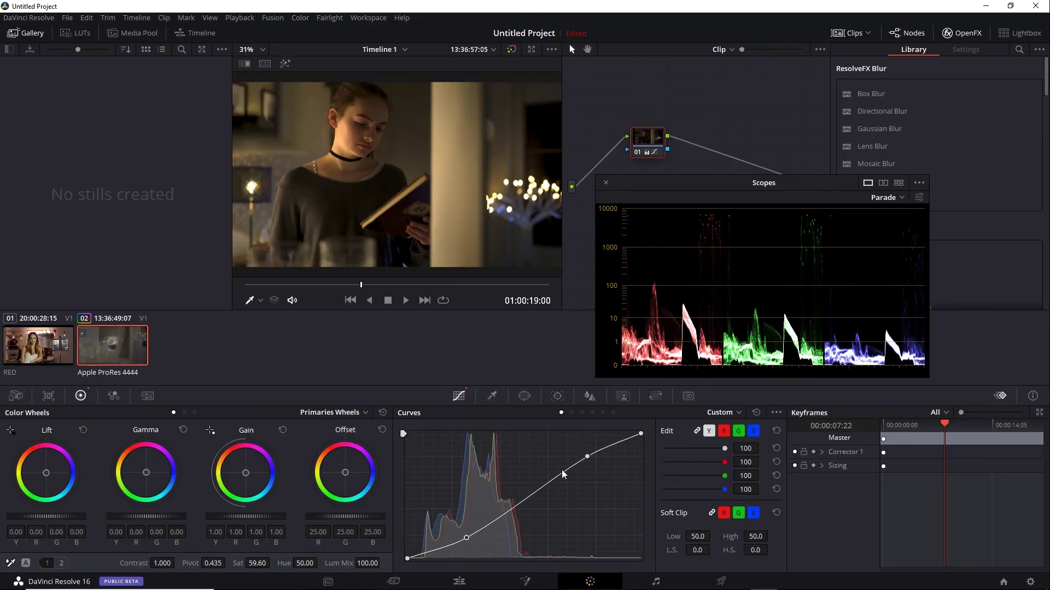